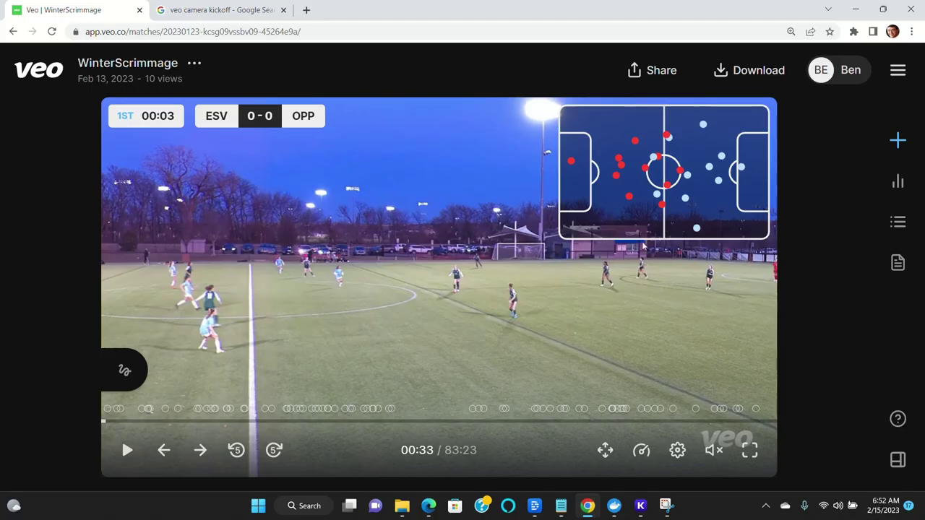
- Show the match's 83 highlights beside the video and scroll back up to Half start at 00:30
click(892, 233)
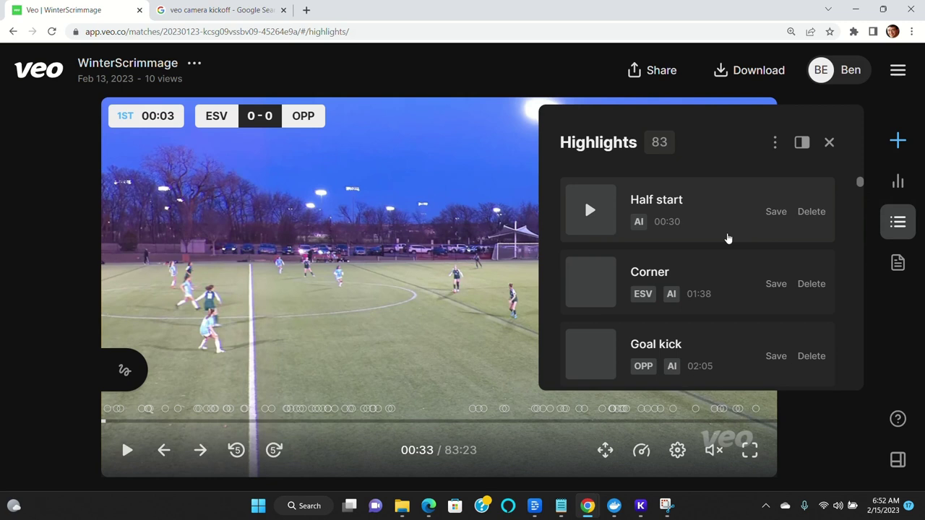
scroll(727, 240, down, 3)
scroll(728, 241, down, 8)
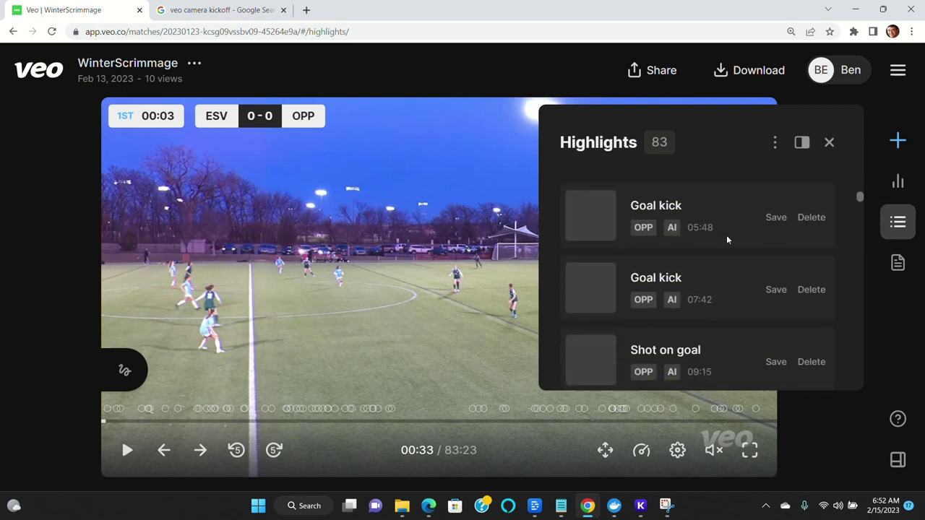
scroll(724, 243, up, 8)
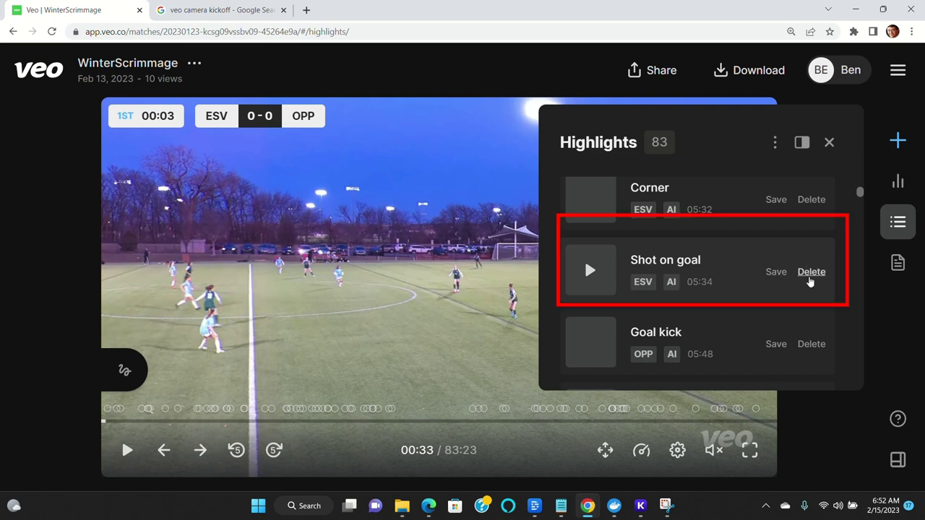
drag(863, 197, 853, 158)
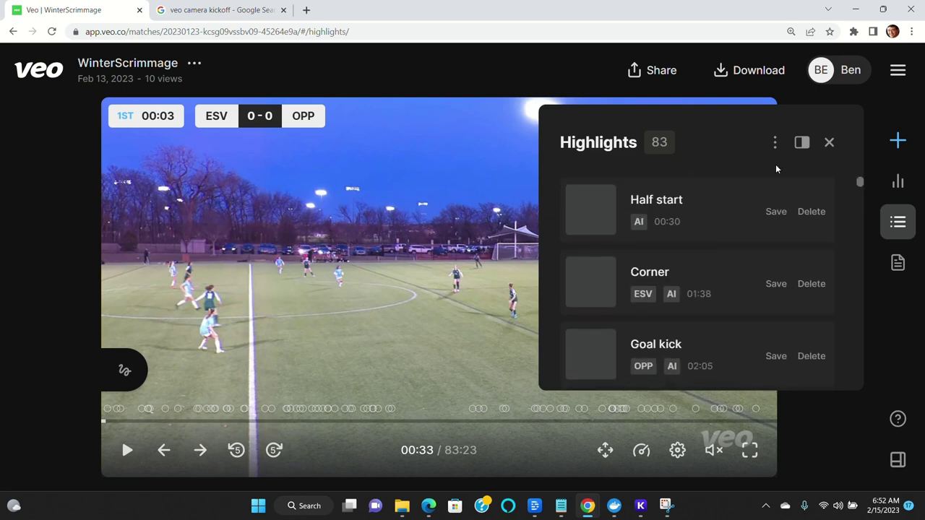
- Save all AI highlights from the list menu, then check and dismiss the Corner highlight's options
click(775, 143)
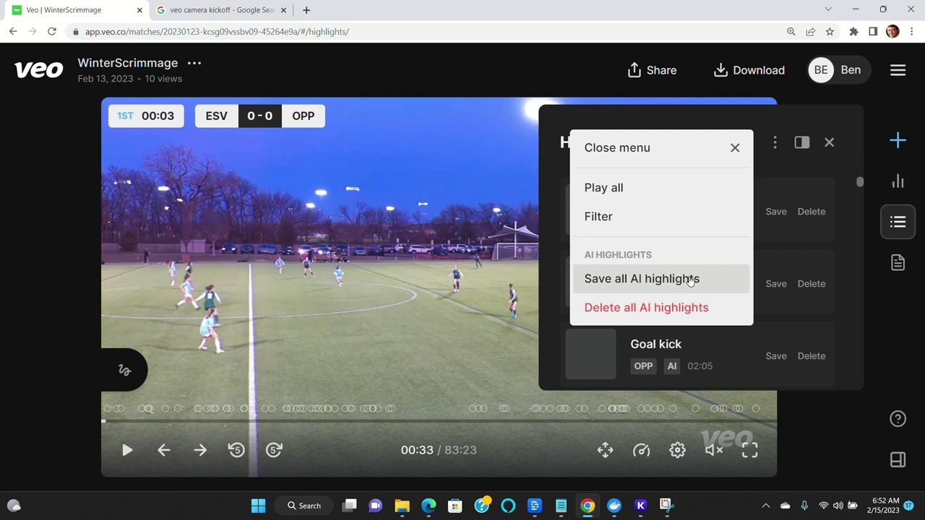
click(702, 283)
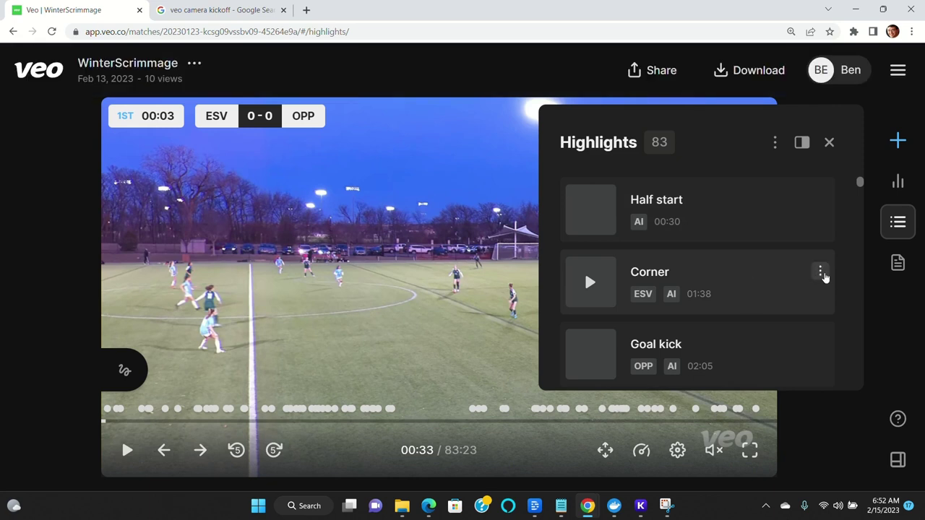
click(822, 272)
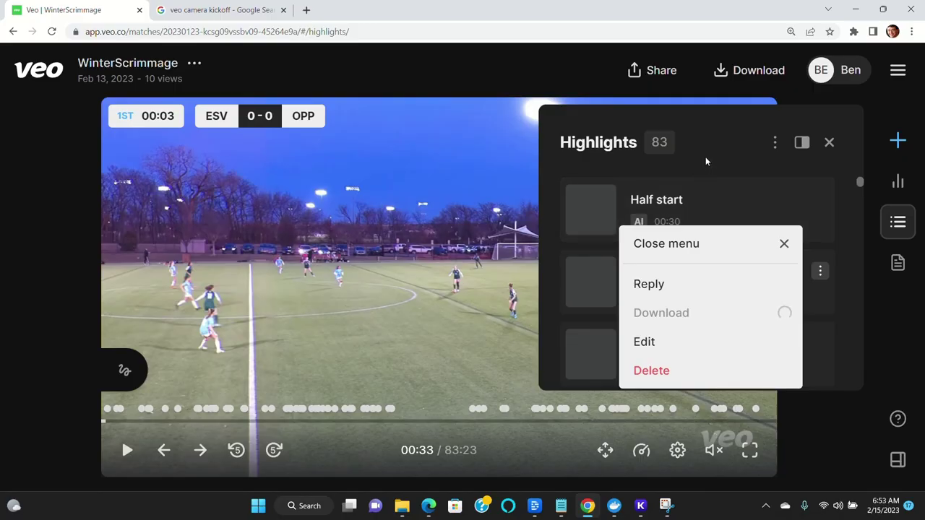
click(714, 147)
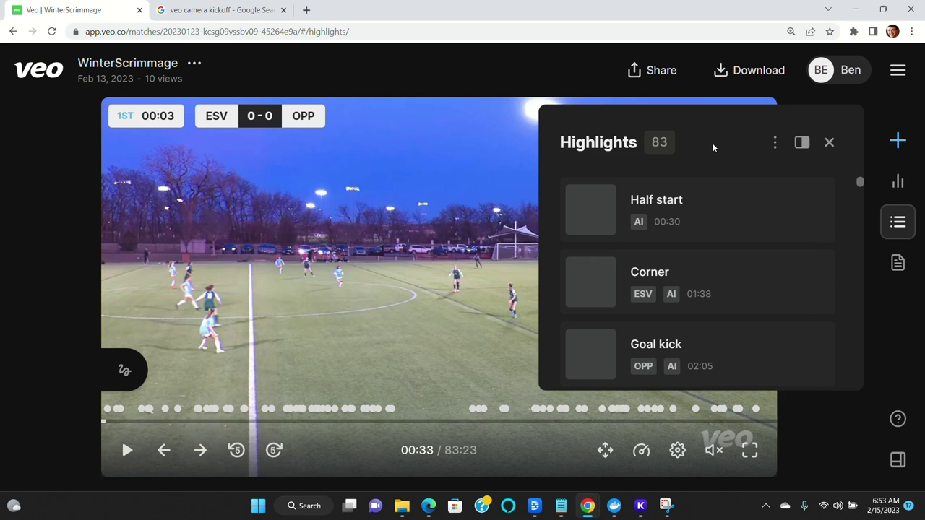
- Filter the highlights by the Shot on goal event tag, leaving 36 clips
click(775, 144)
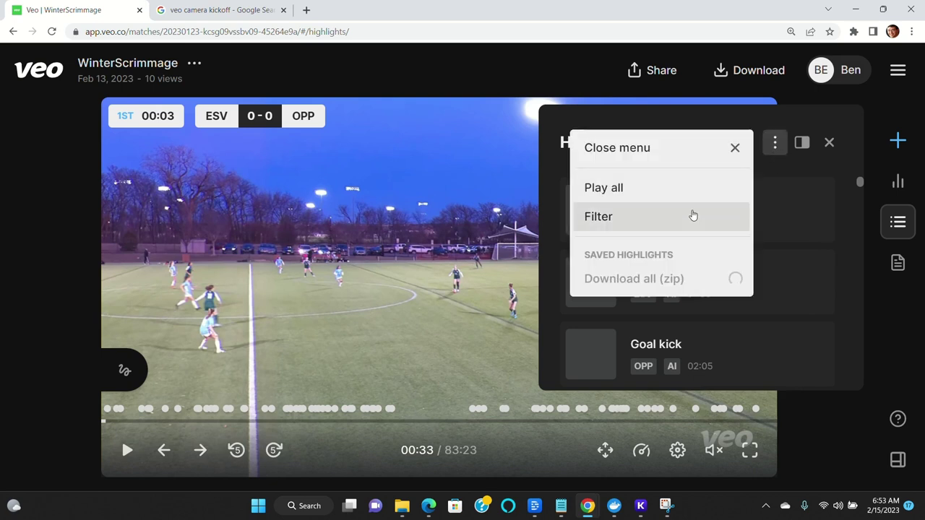
click(692, 214)
scroll(722, 235, down, 5)
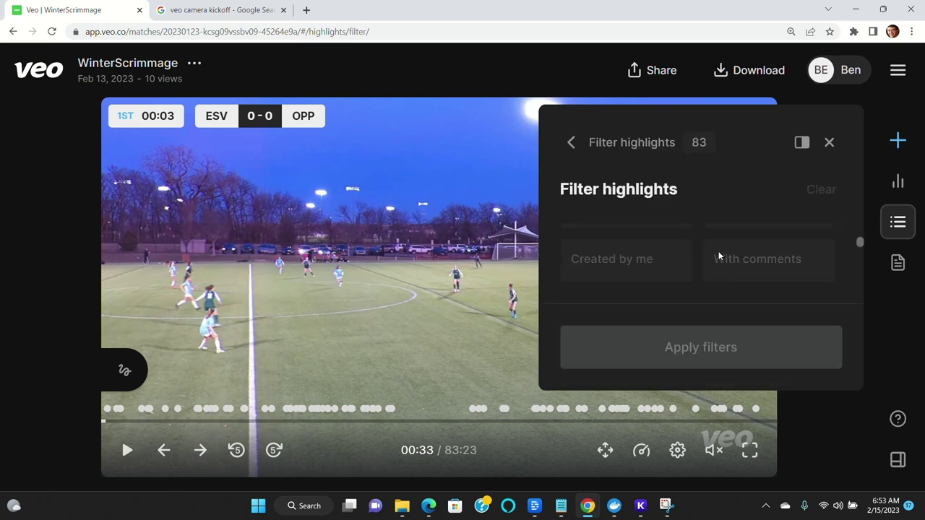
scroll(719, 256, down, 1)
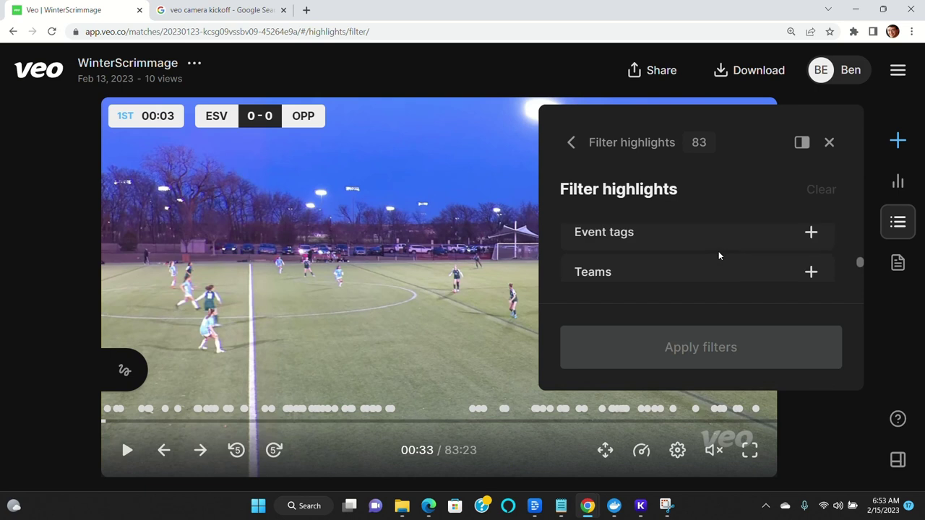
click(721, 246)
click(740, 302)
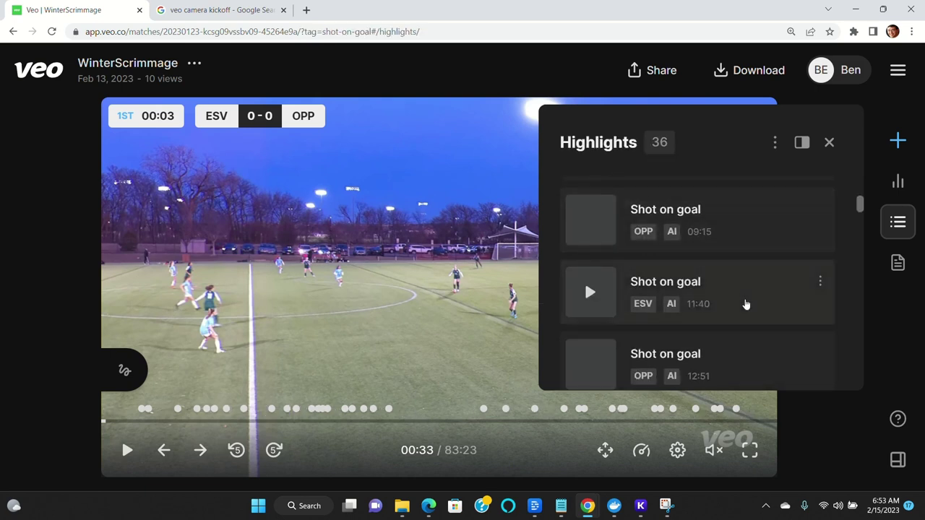
scroll(746, 305, down, 3)
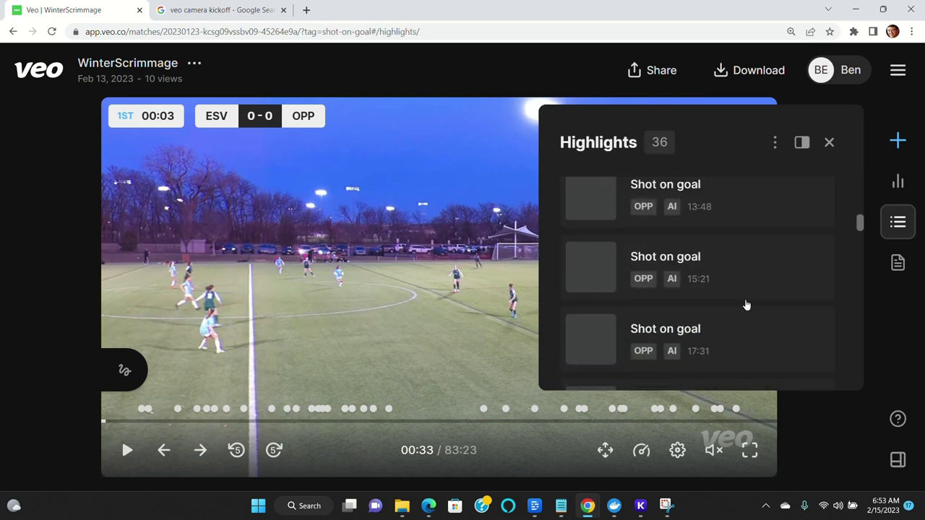
scroll(747, 305, down, 1)
- Play the 17:31 Shot on goal highlight, pause it at 17:49, and bring up its options
click(593, 283)
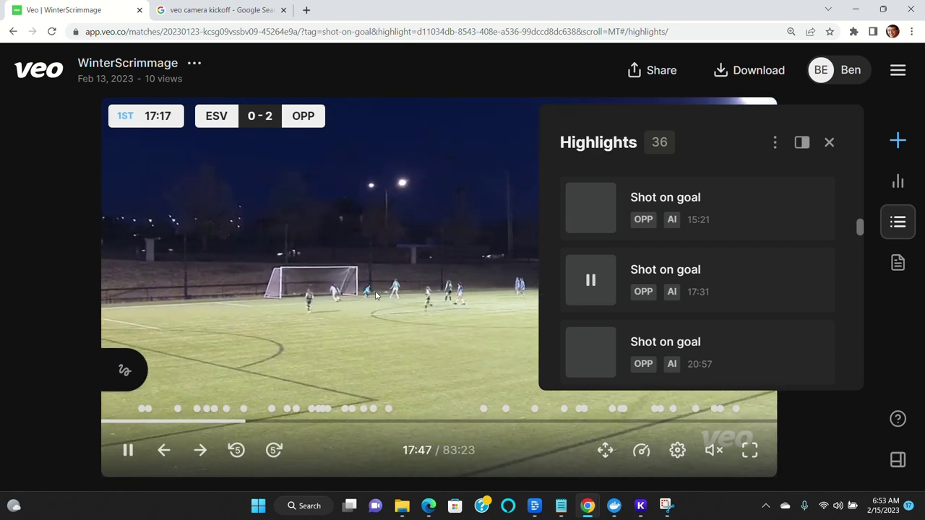
click(591, 279)
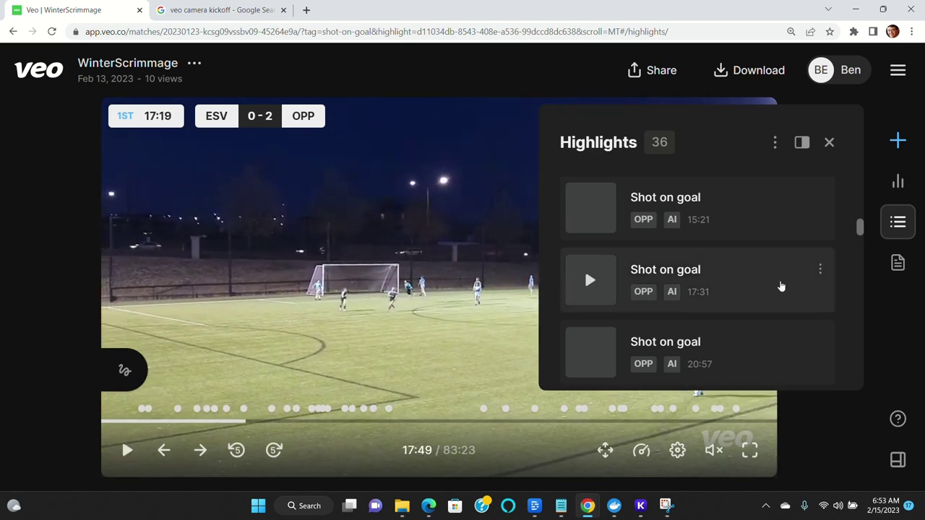
click(816, 277)
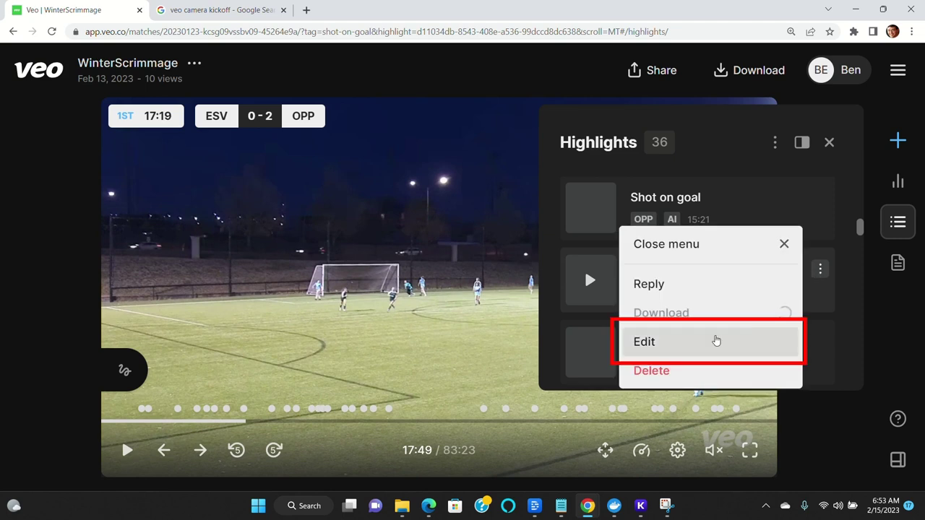
- Review the 17:31 highlight's tags, team, comment and visibility in Edit highlight, then close it
click(712, 340)
drag(860, 240, 823, 306)
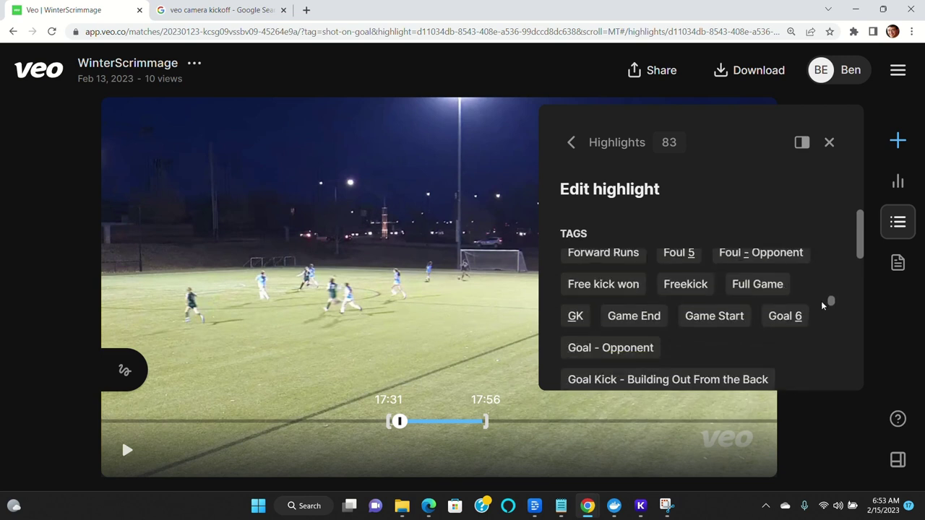
scroll(784, 332, down, 5)
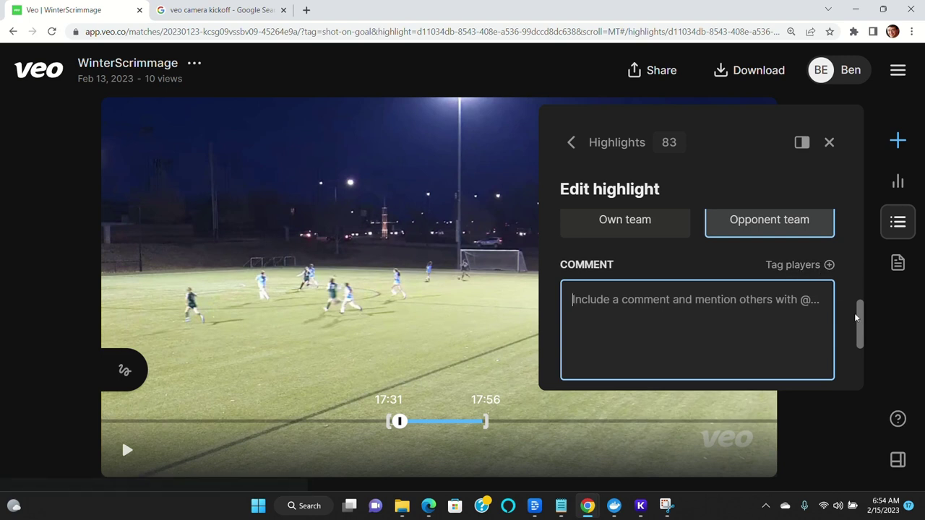
drag(856, 319, 856, 363)
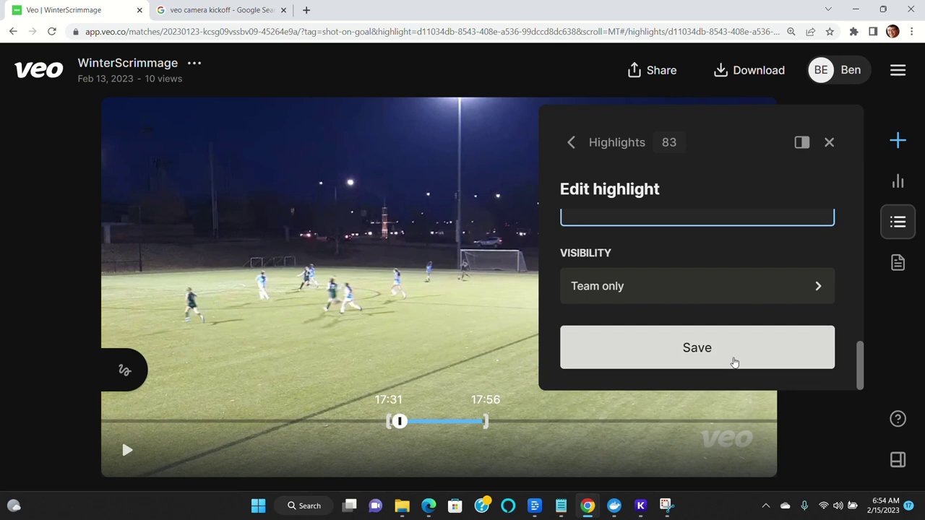
drag(858, 363, 862, 239)
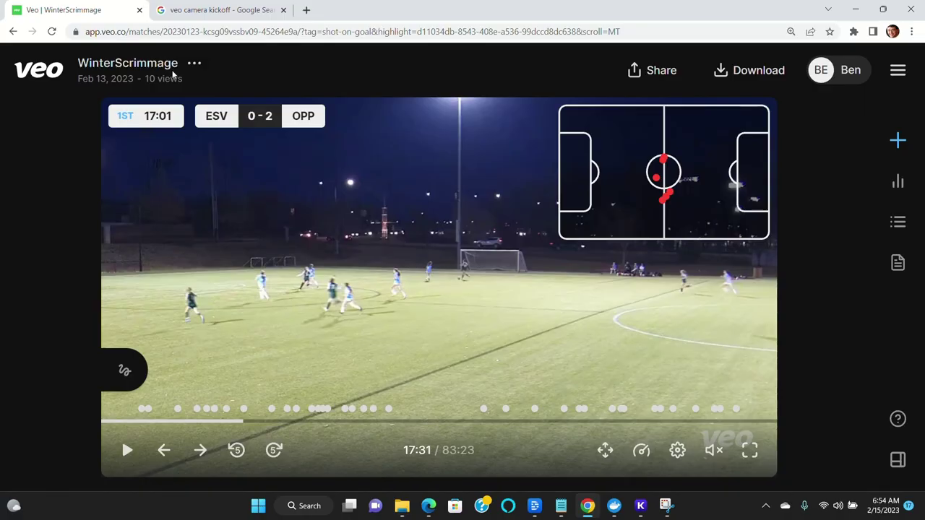
- Retitle the match from WinterScrimmage to 'My Team vs Their Team Game Name' in match details
click(192, 65)
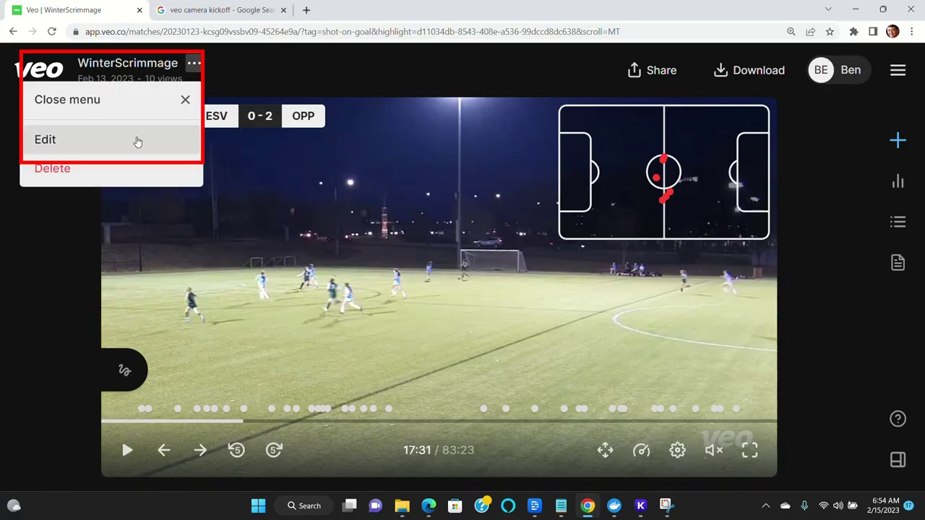
click(137, 140)
scroll(302, 252, down, 1)
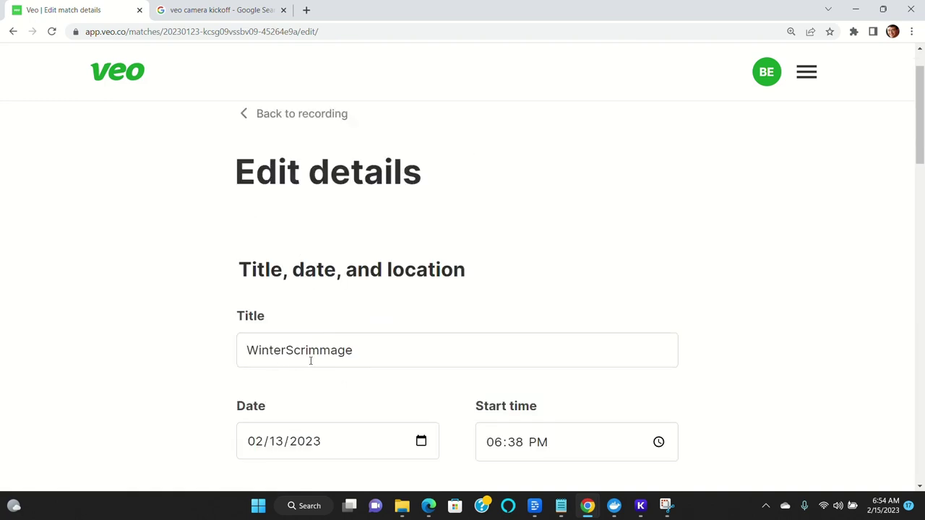
double_click(359, 359)
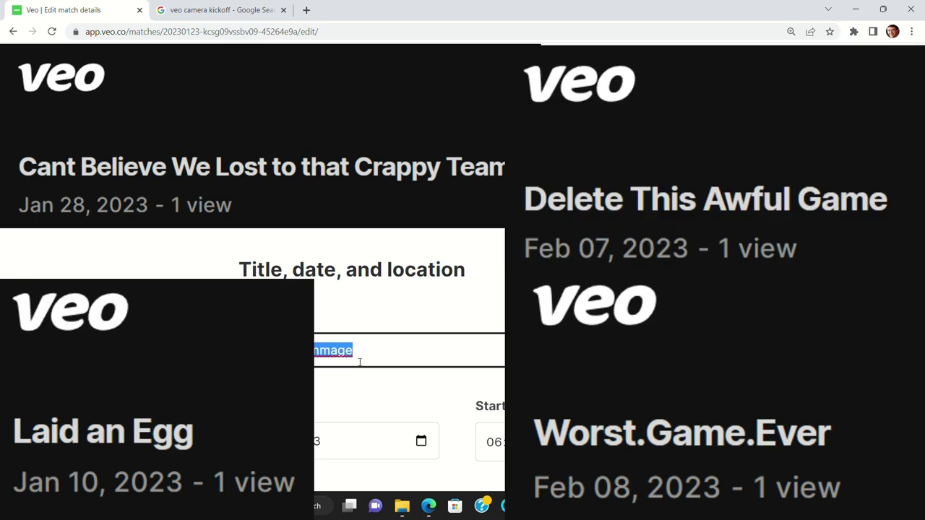
text(My Team vs )
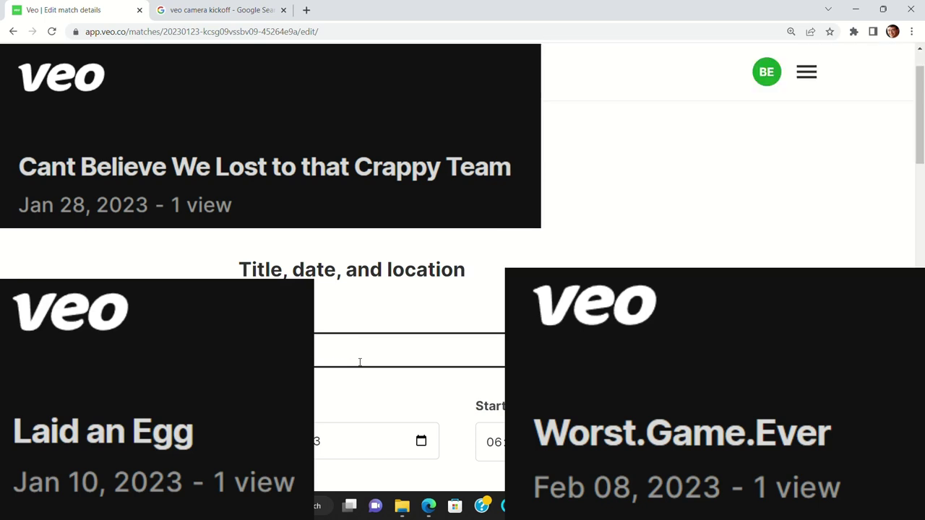
text(Their Team Game Name)
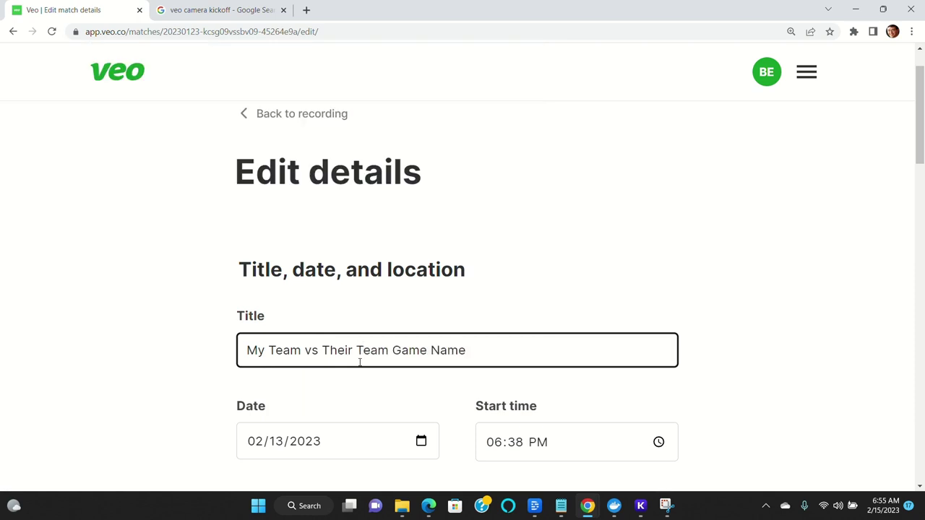
- Set the match type to Friendly and save the match details
scroll(176, 405, down, 8)
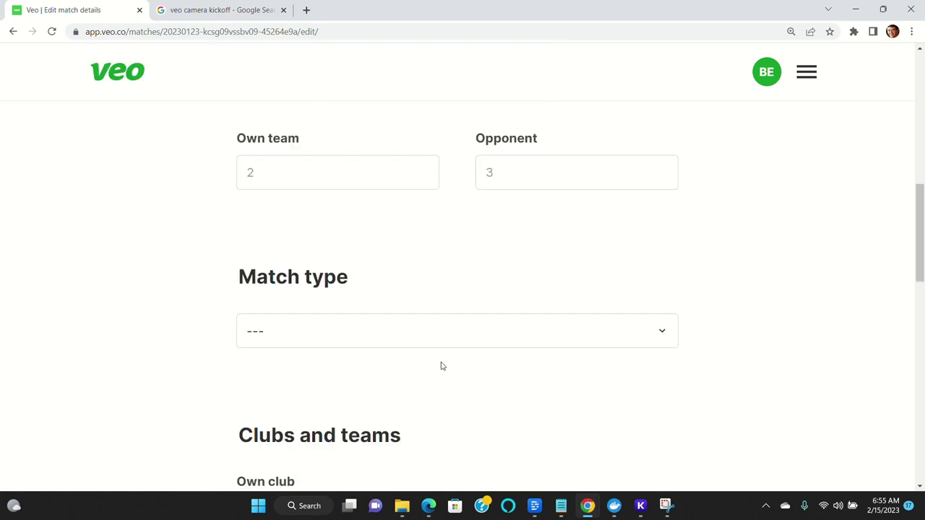
click(637, 347)
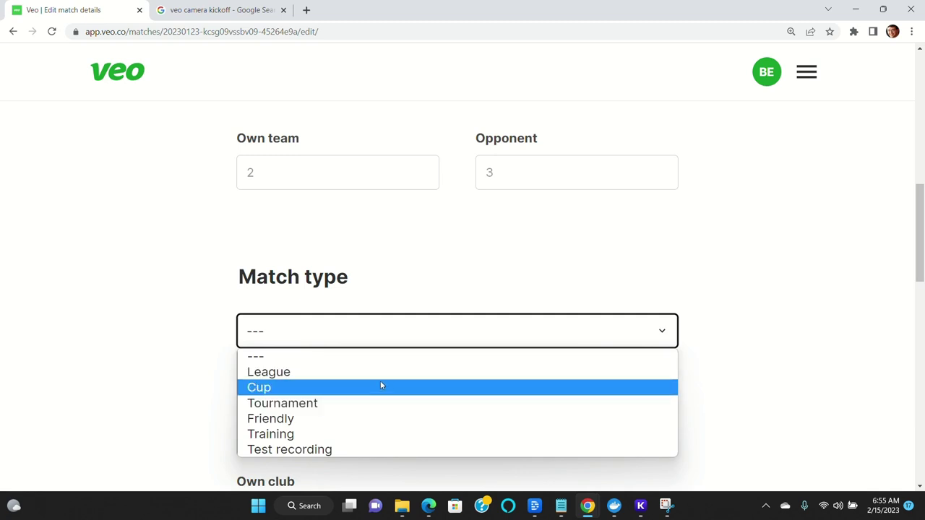
click(351, 417)
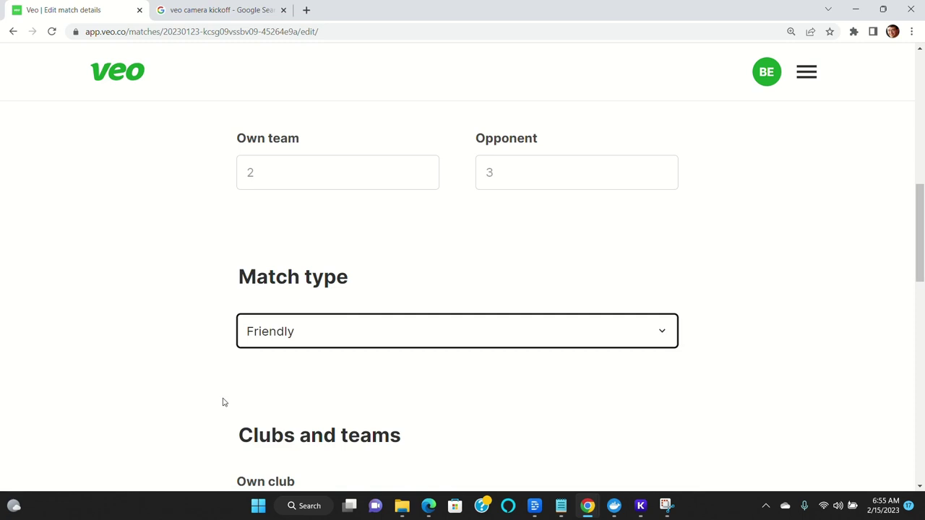
scroll(504, 259, down, 10)
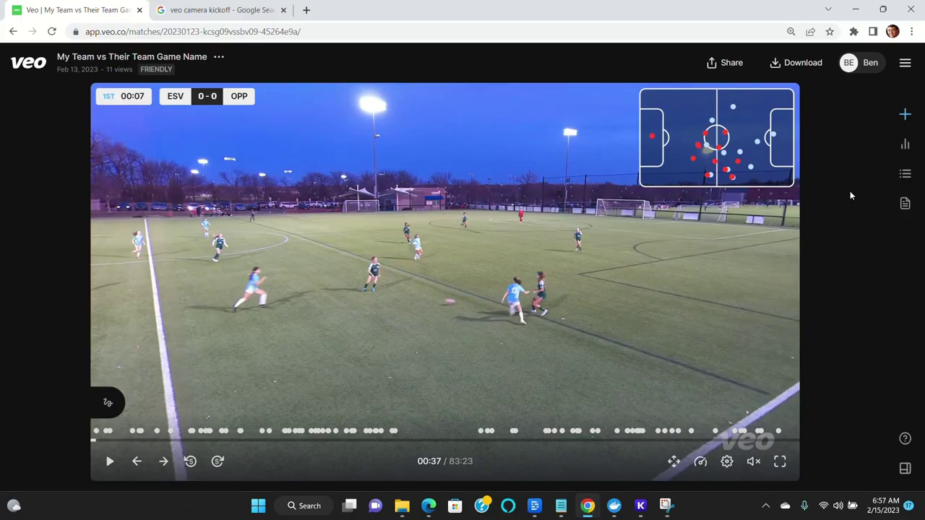
- Swap team sides for both the 1st and 2nd periods and confirm the change
click(905, 144)
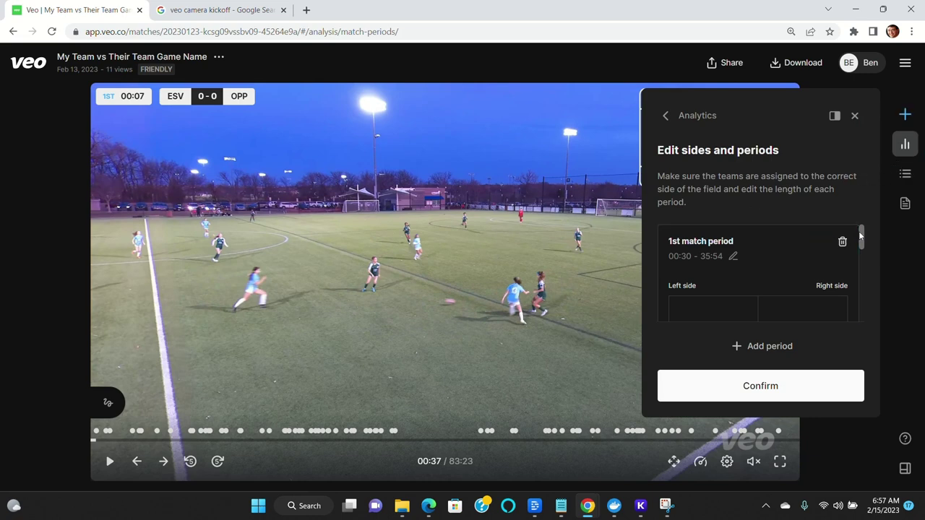
drag(861, 235, 865, 252)
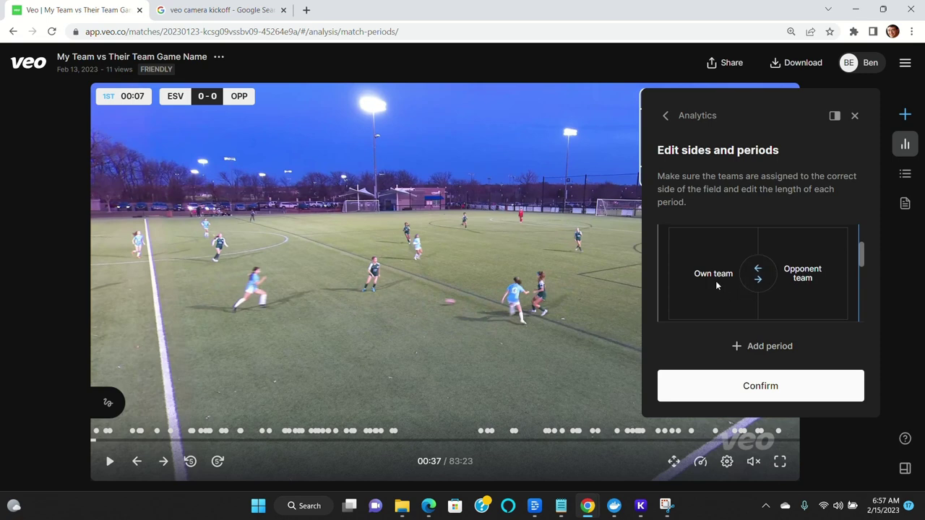
click(760, 279)
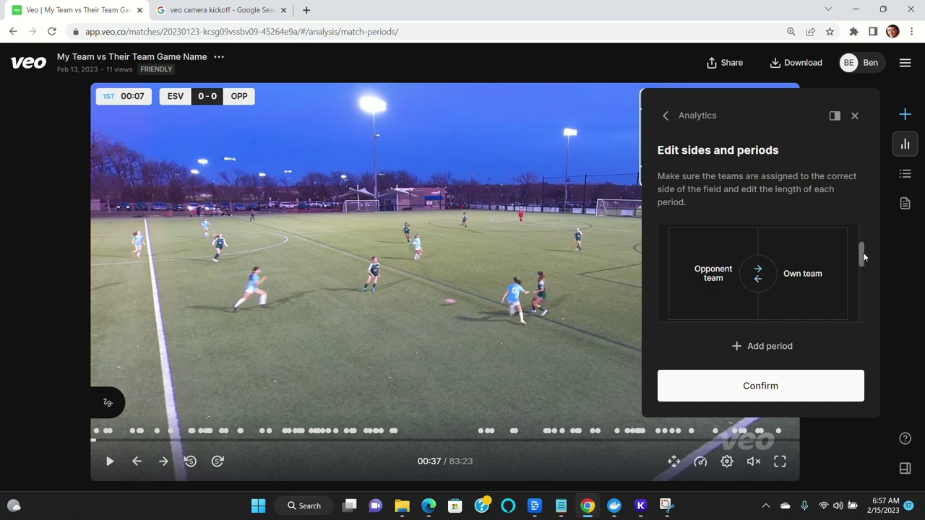
drag(863, 253, 853, 301)
click(756, 282)
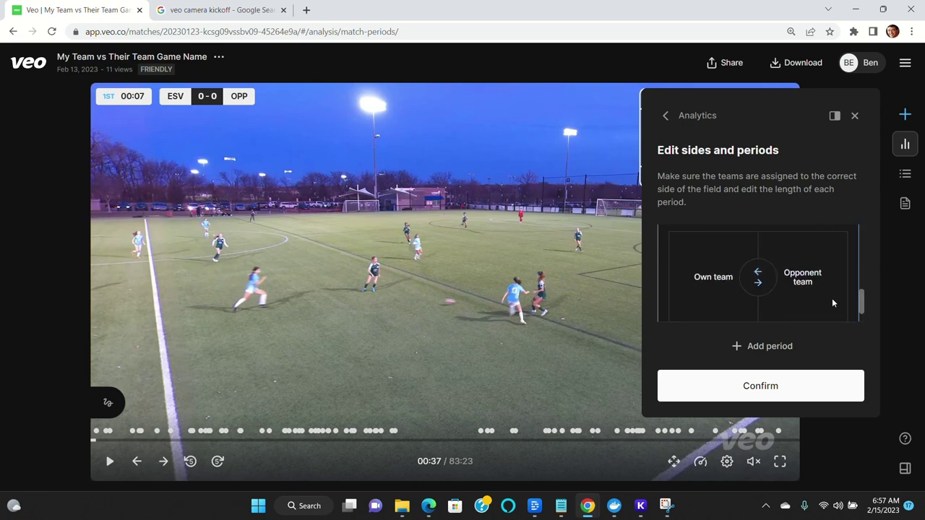
scroll(858, 301, down, 1)
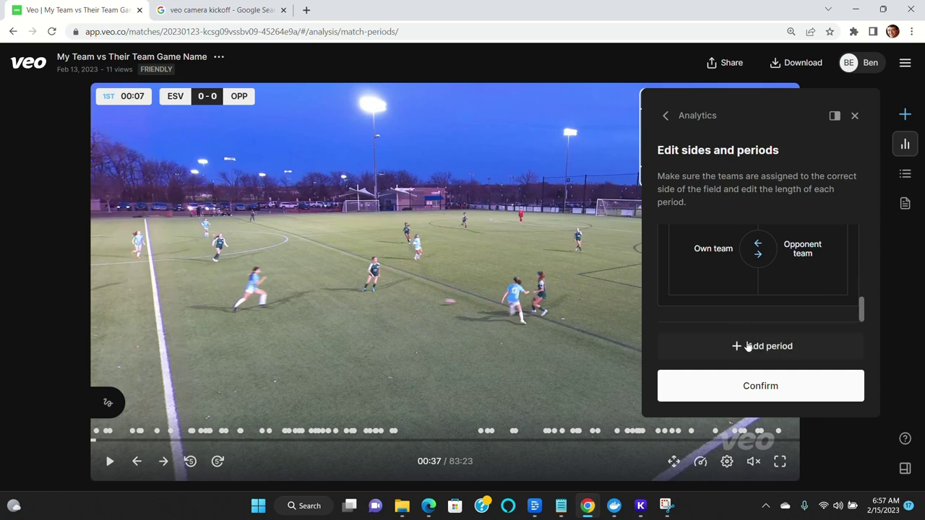
click(793, 396)
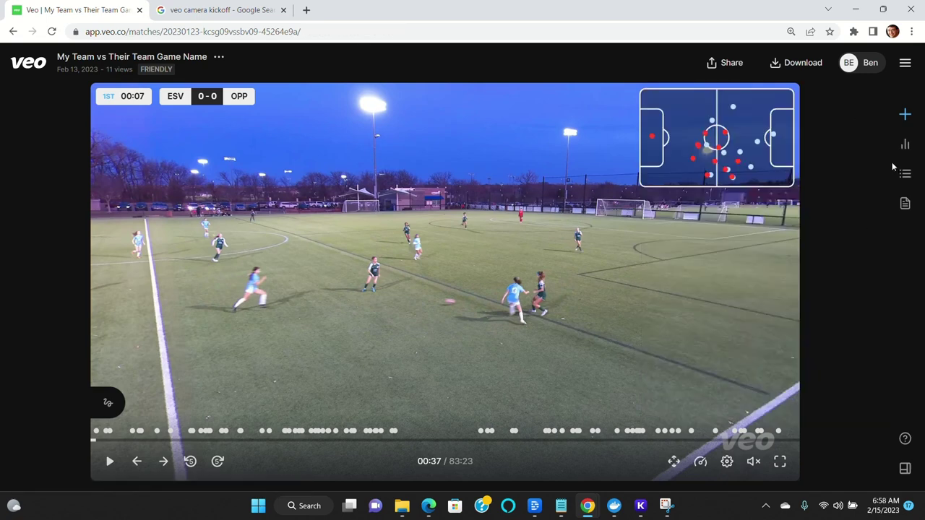
- Expand the analytics Stats section and scroll through rows showing ESV 3–2 OPP and 68% possession
click(906, 145)
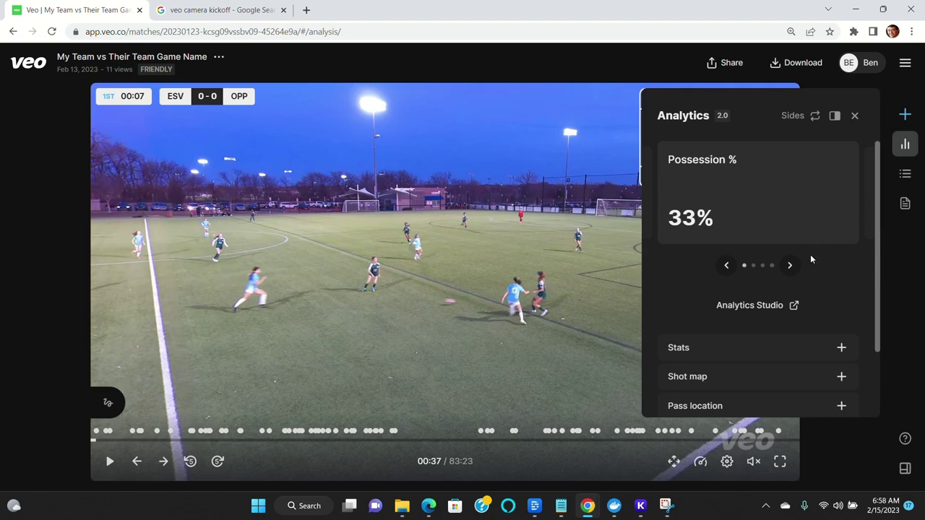
scroll(810, 259, down, 1)
click(840, 288)
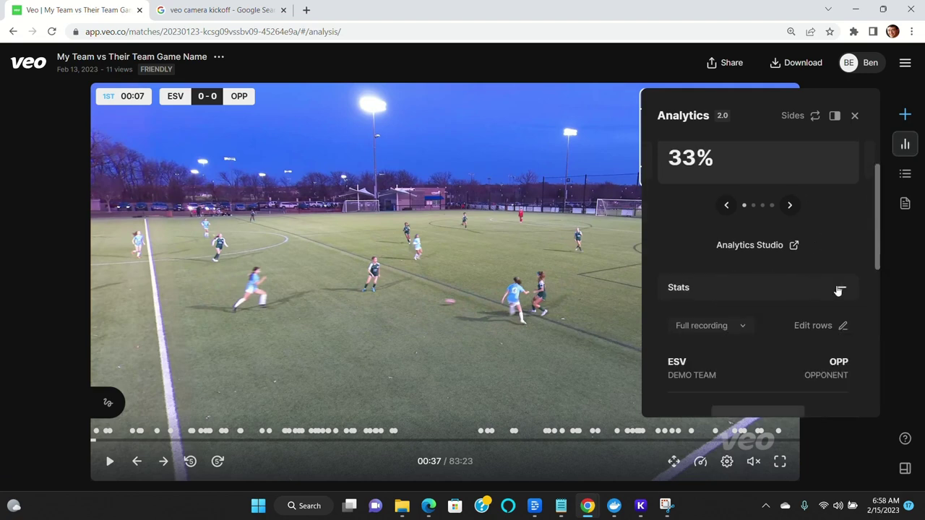
scroll(781, 350, down, 1)
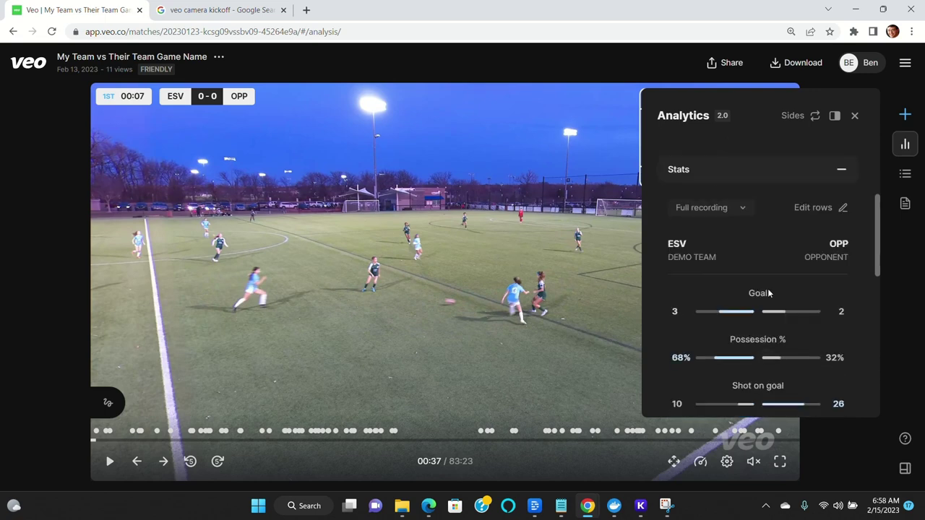
scroll(770, 292, down, 2)
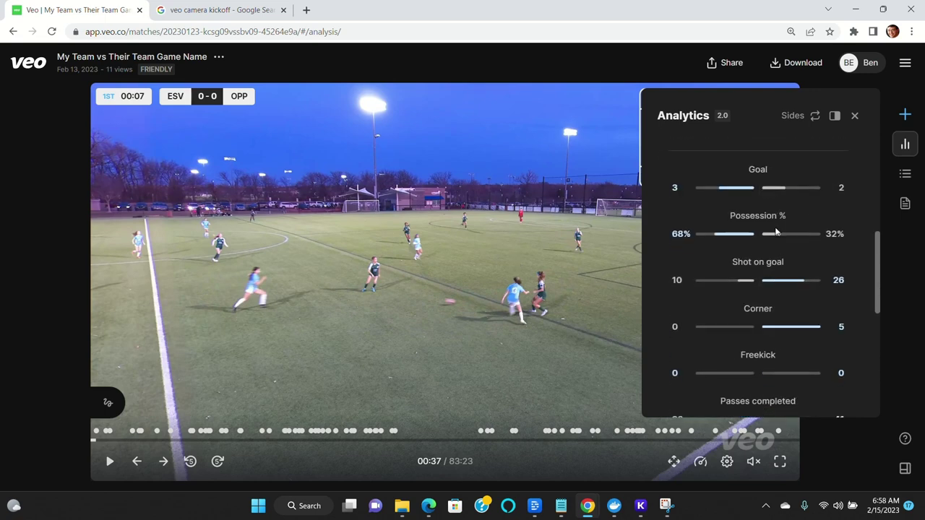
scroll(776, 231, down, 5)
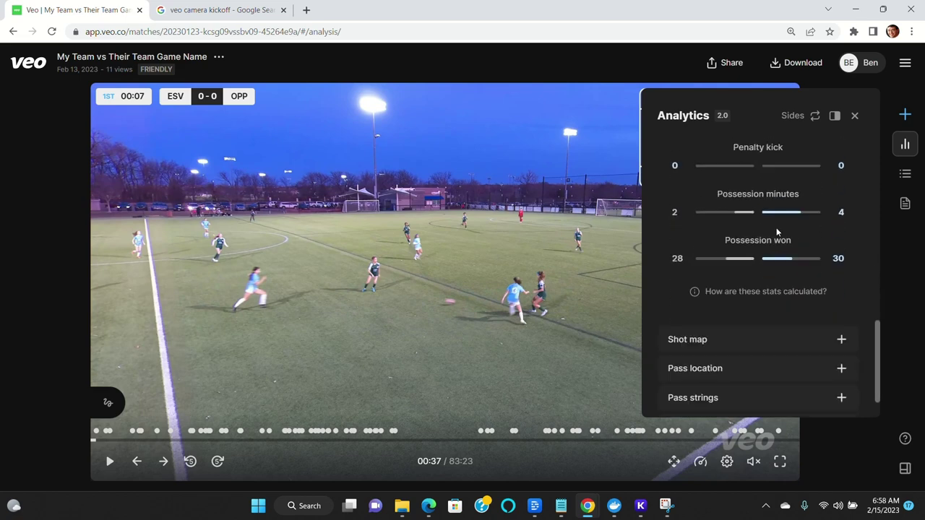
scroll(776, 227, up, 8)
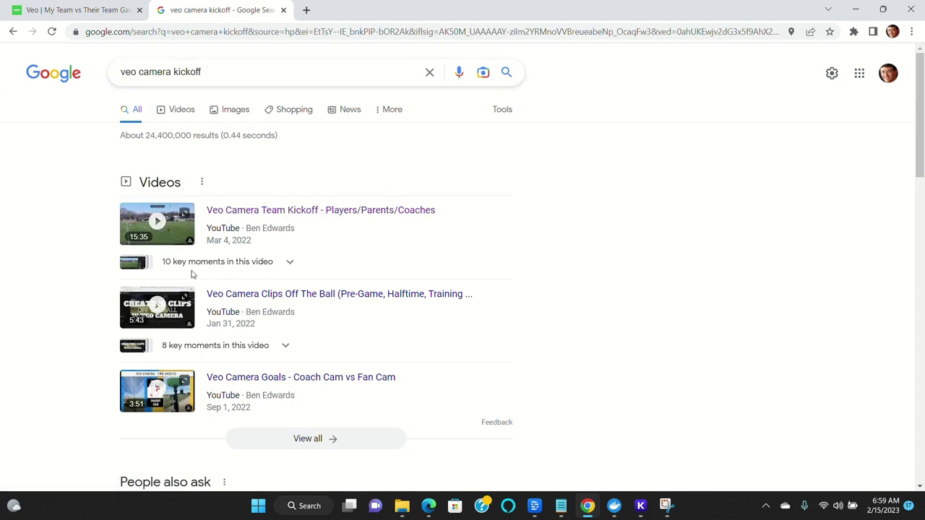
- Expand the first video's 10 key moments and page forward and back through the carousel
click(286, 265)
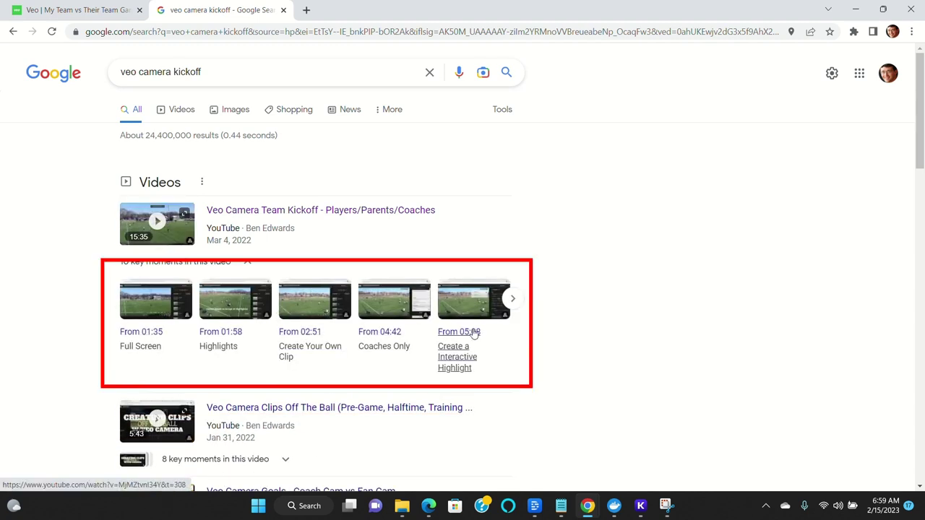
click(512, 301)
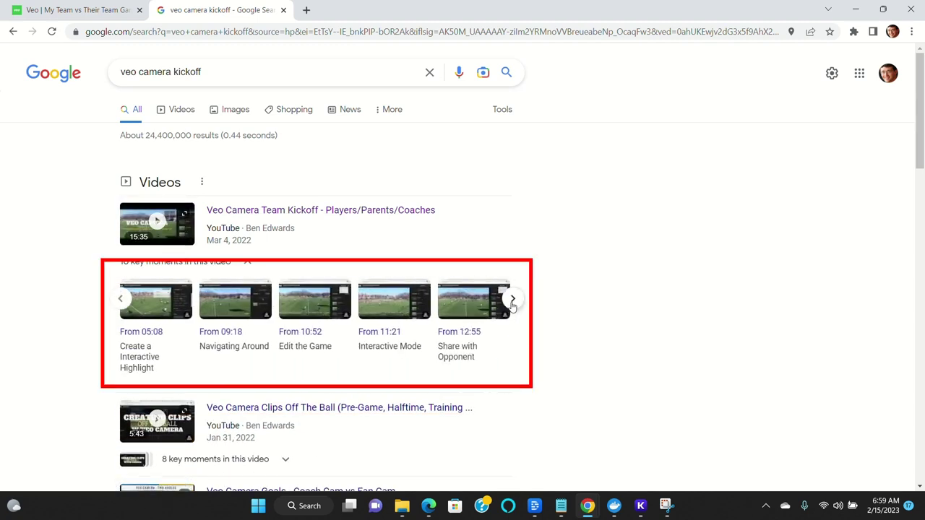
click(511, 300)
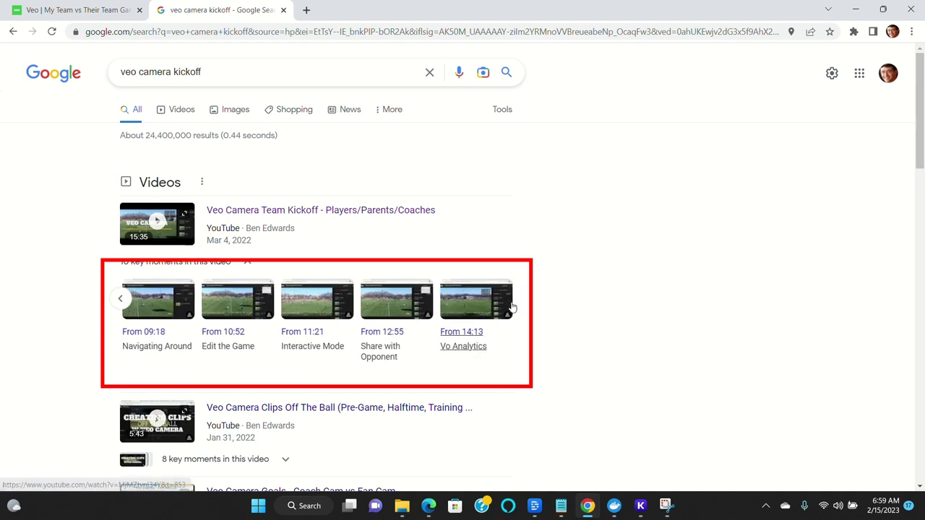
click(120, 301)
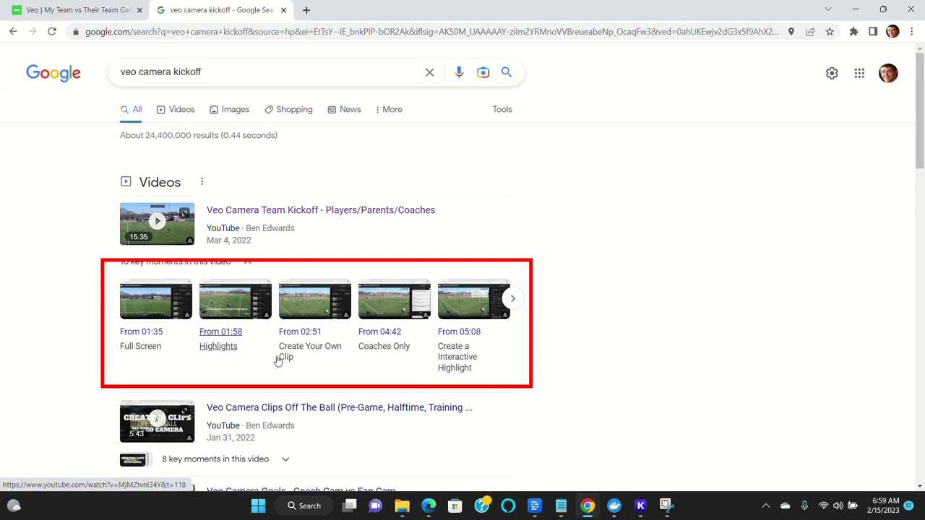
click(509, 302)
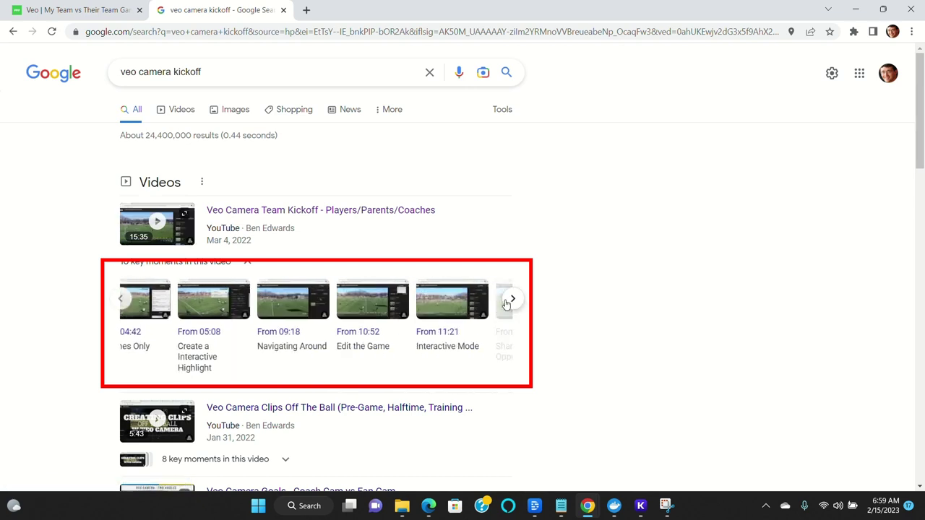
click(512, 305)
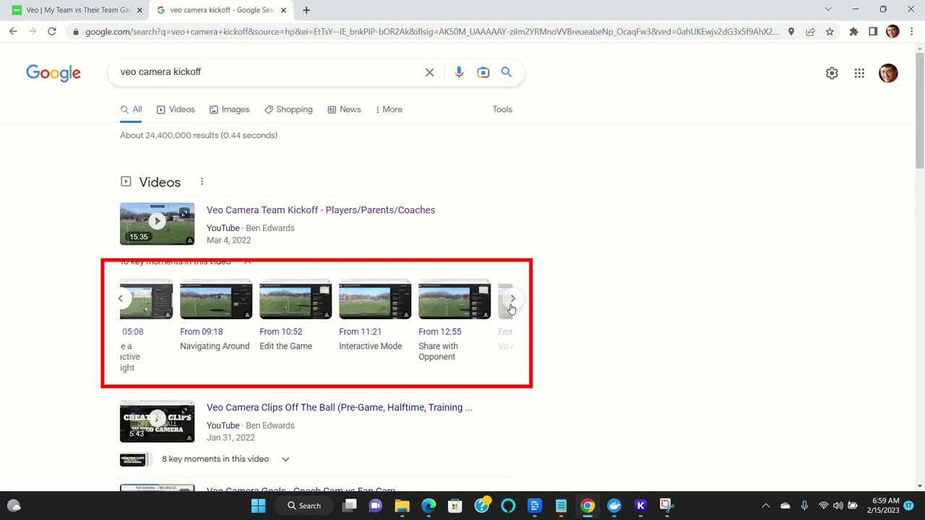
click(121, 301)
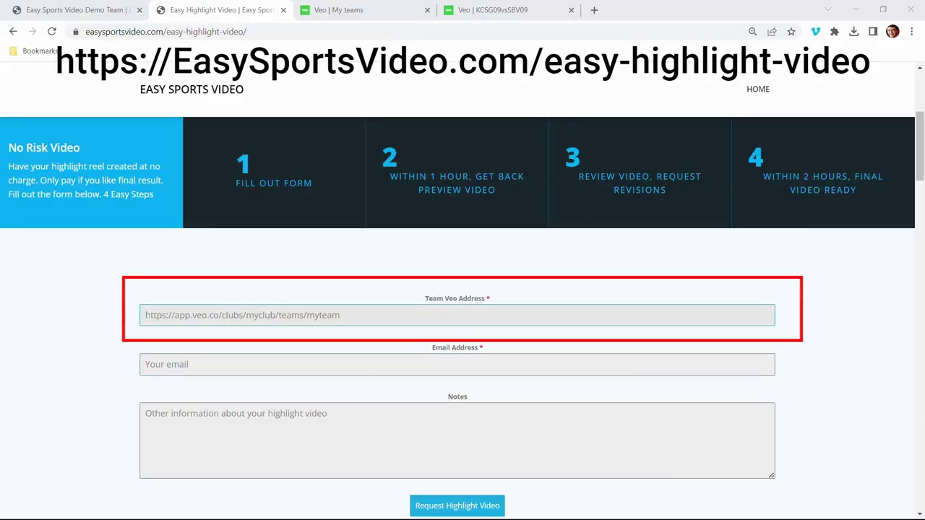
- Focus the Email Address field and submit the Request Highlight Video form while still blank
click(246, 358)
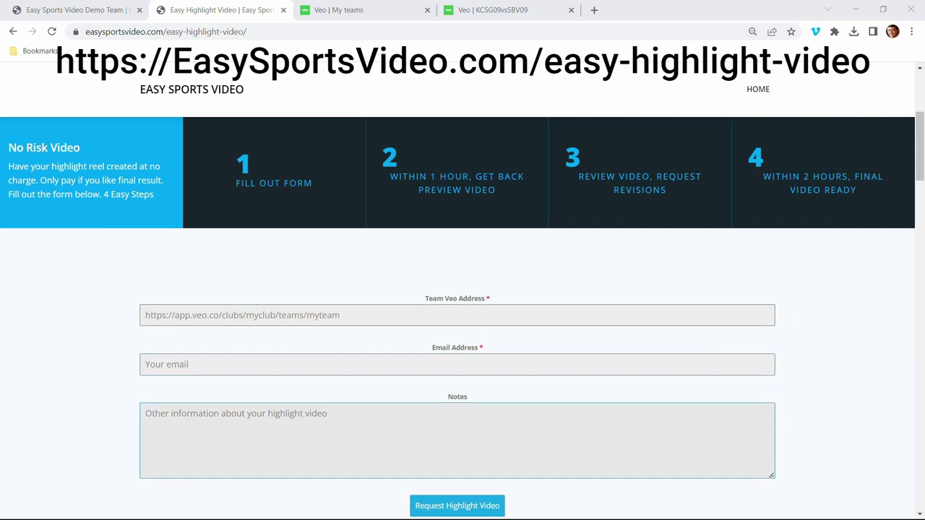
click(444, 508)
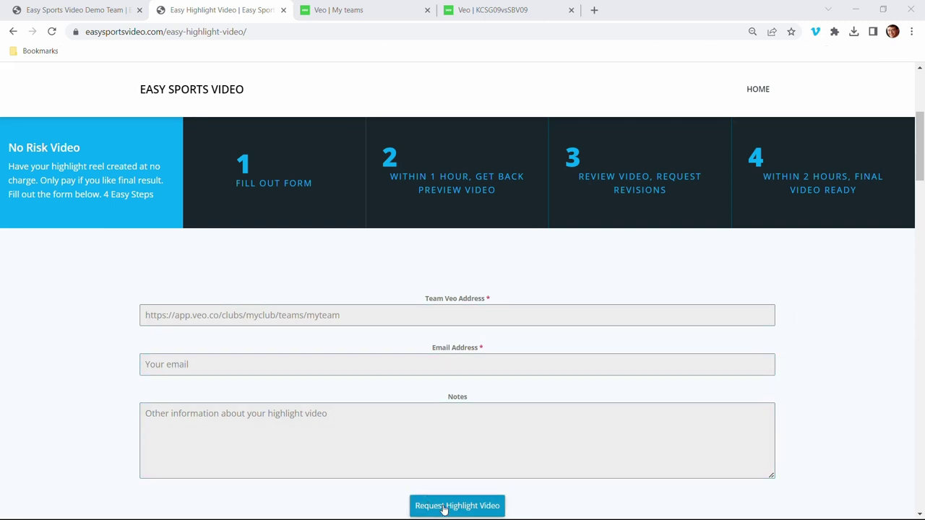